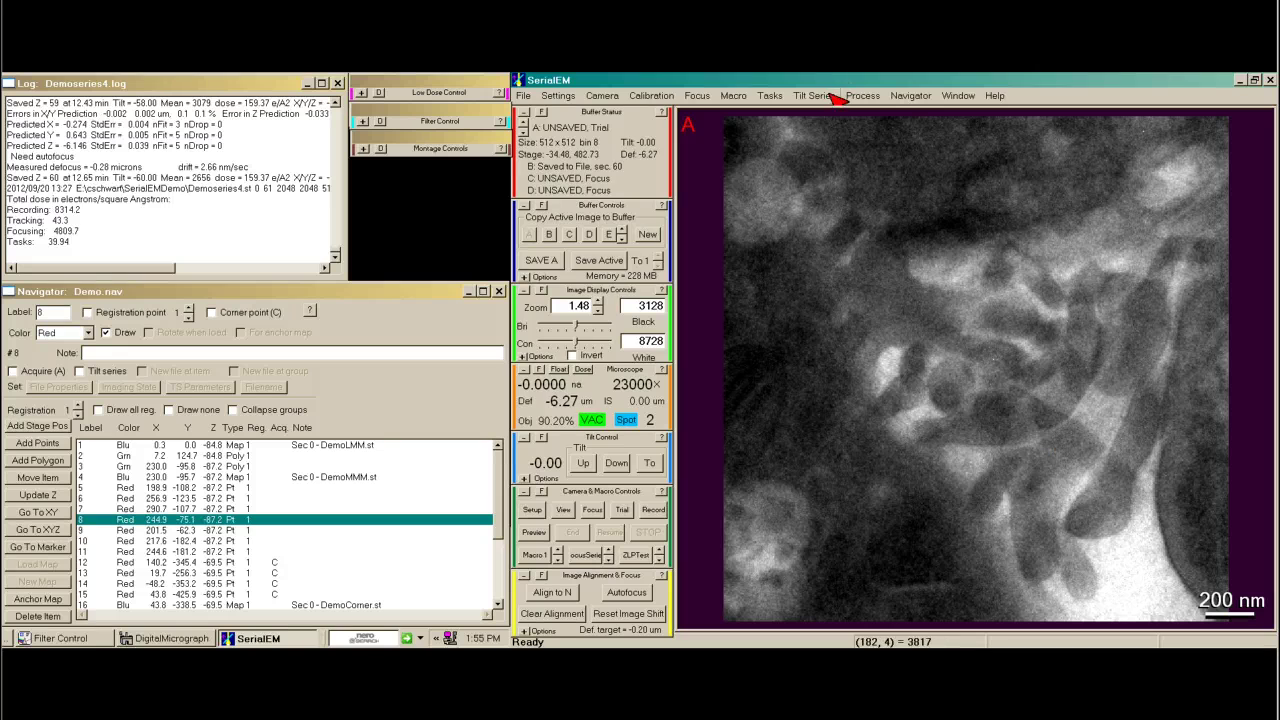
# Step: Read section 60 of Demoseries1a.st into the read buffer as the A-axis reference
pyautogui.click(523, 95)
pyautogui.click(590, 296)
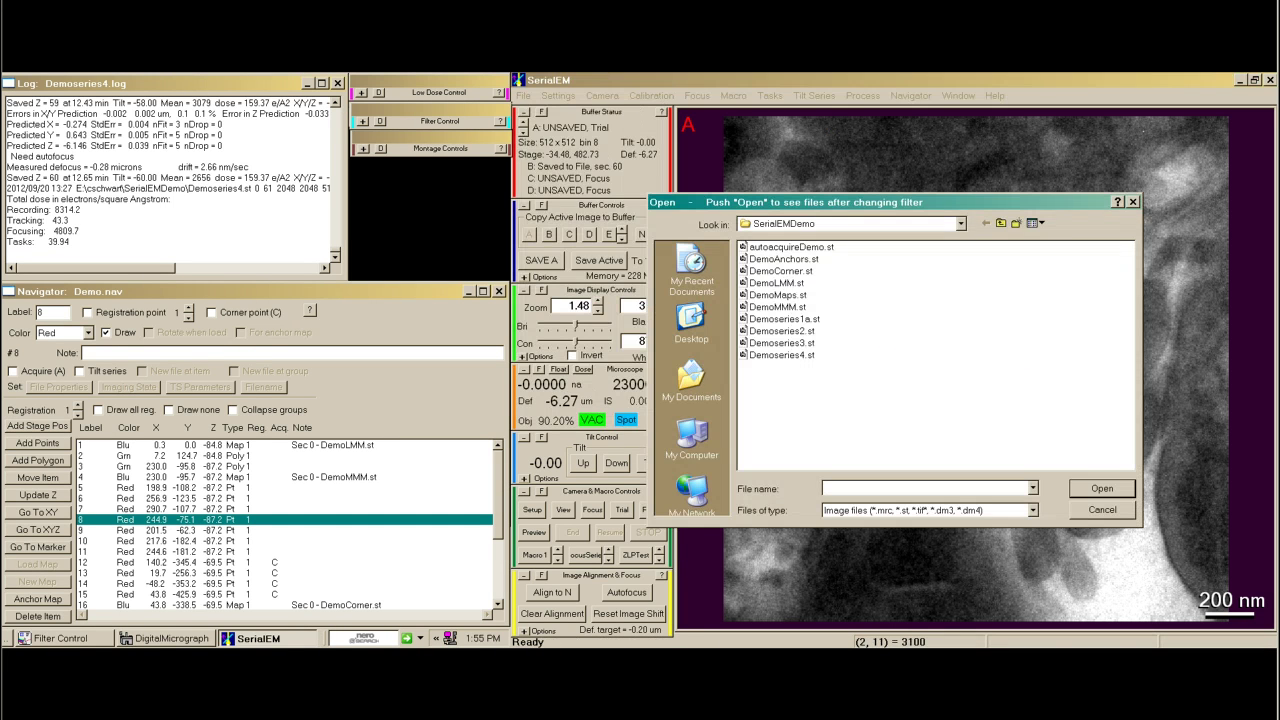
pyautogui.click(821, 321)
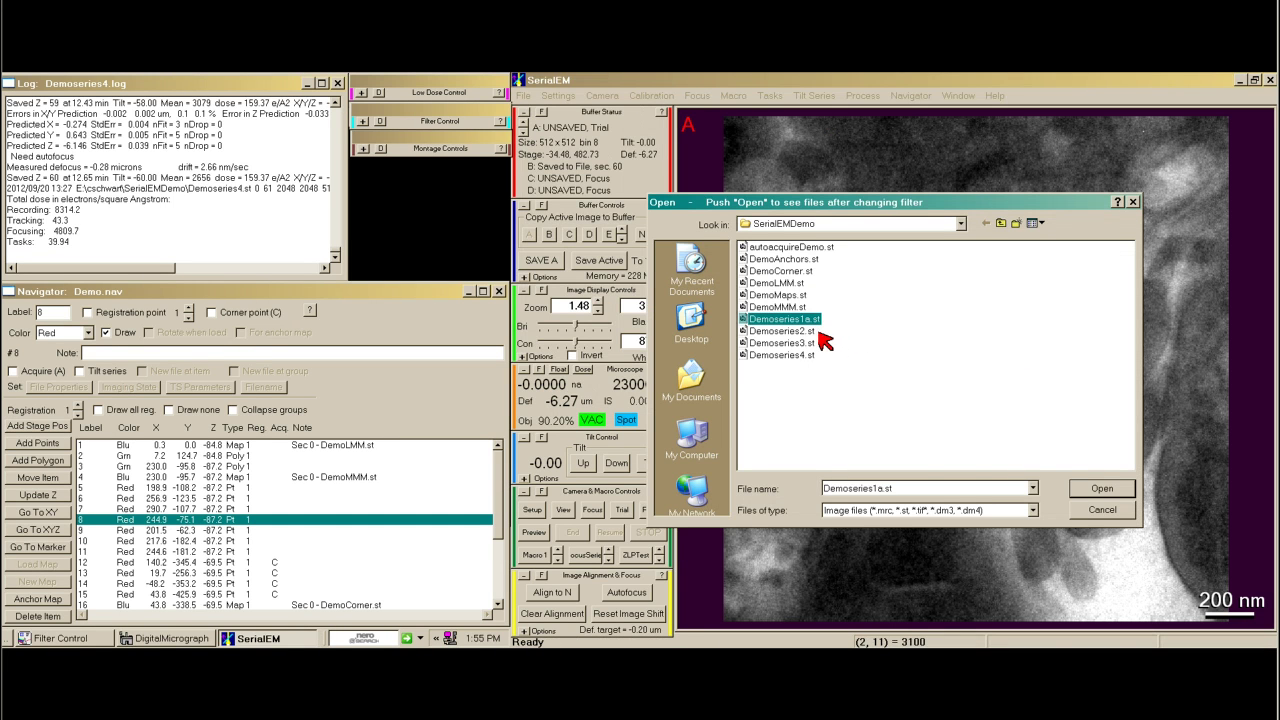
pyautogui.click(1112, 489)
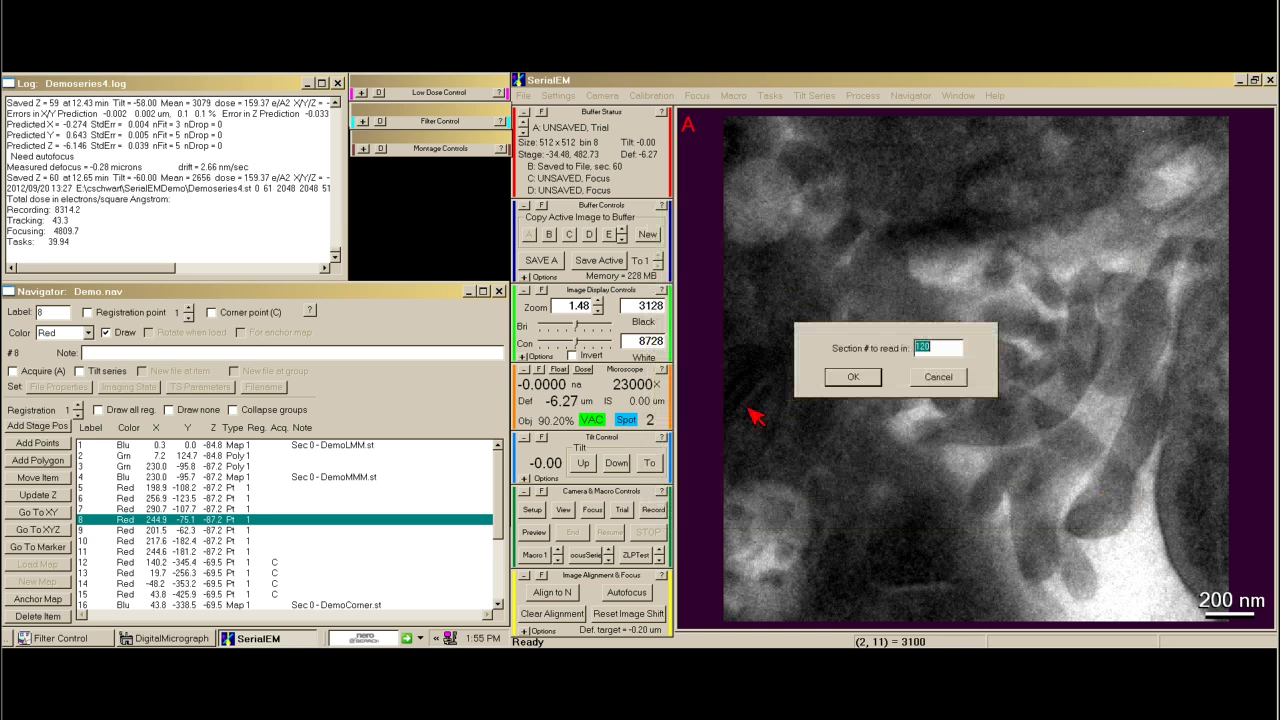
pyautogui.write('60')
pyautogui.click(866, 377)
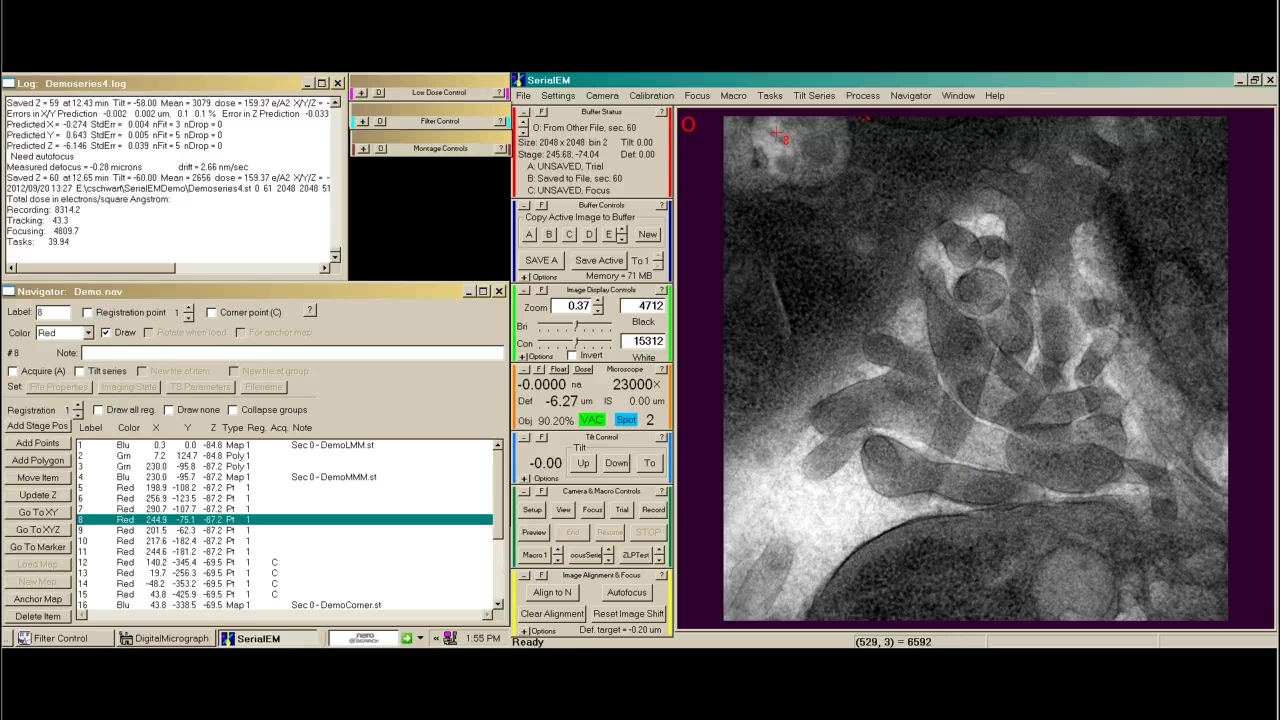
# Step: Rotate the reference image left so buffer A holds the processed 2048 x 2048 image
pyautogui.click(858, 97)
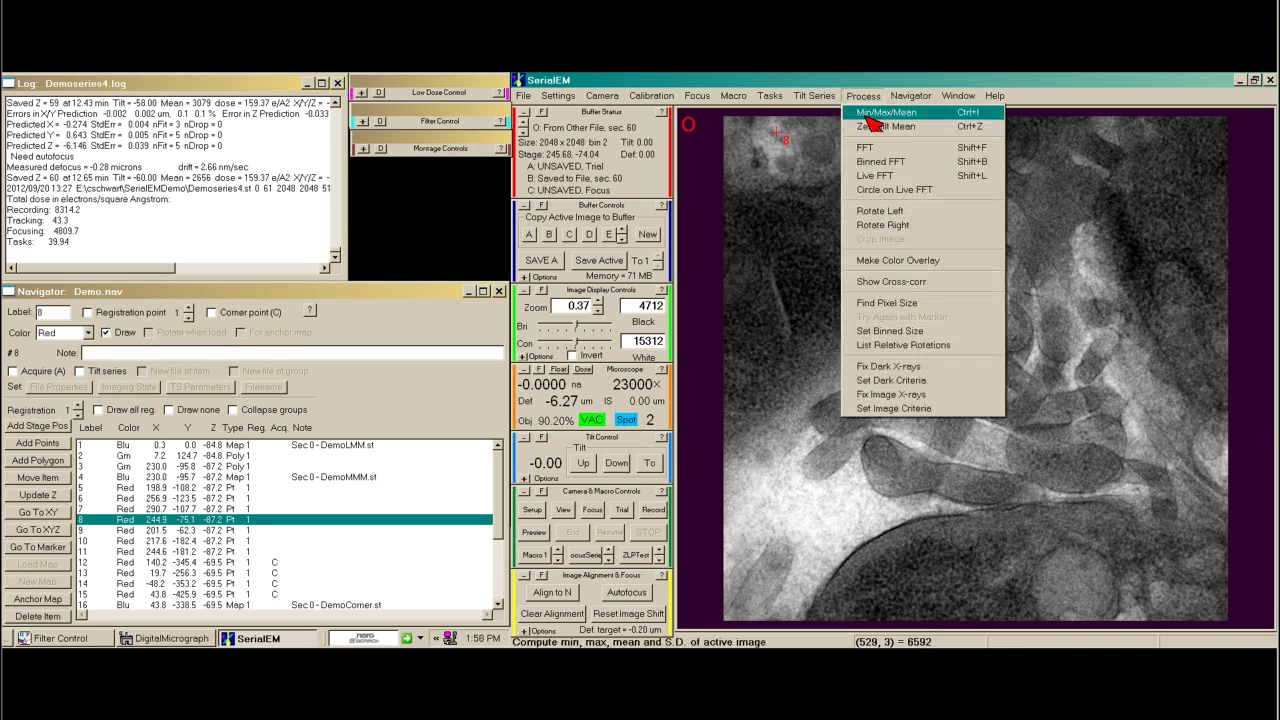
pyautogui.click(890, 214)
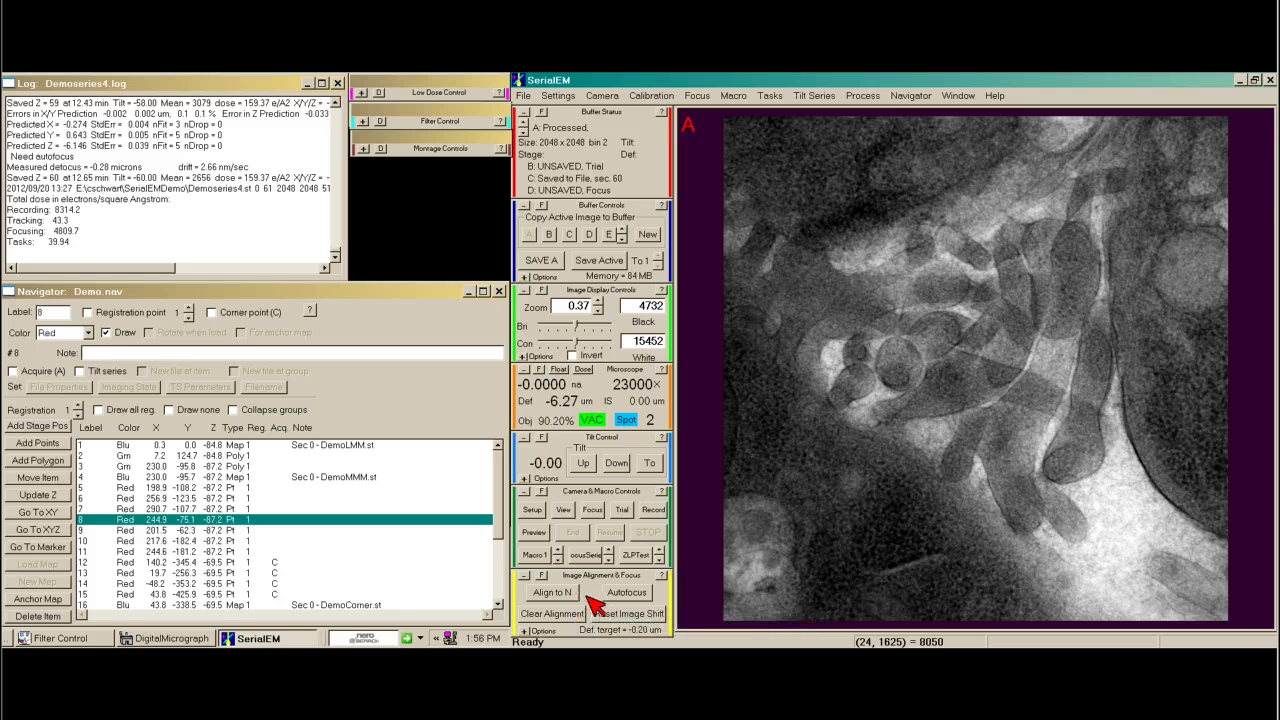
# Step: Set the extra copy buffer letter to N and copy the rotated reference into buffer N
pyautogui.click(621, 230)
pyautogui.click(621, 230)
pyautogui.click(621, 230)
pyautogui.click(621, 229)
pyautogui.click(621, 229)
pyautogui.click(621, 229)
pyautogui.click(621, 229)
pyautogui.click(621, 229)
pyautogui.click(621, 229)
pyautogui.click(612, 236)
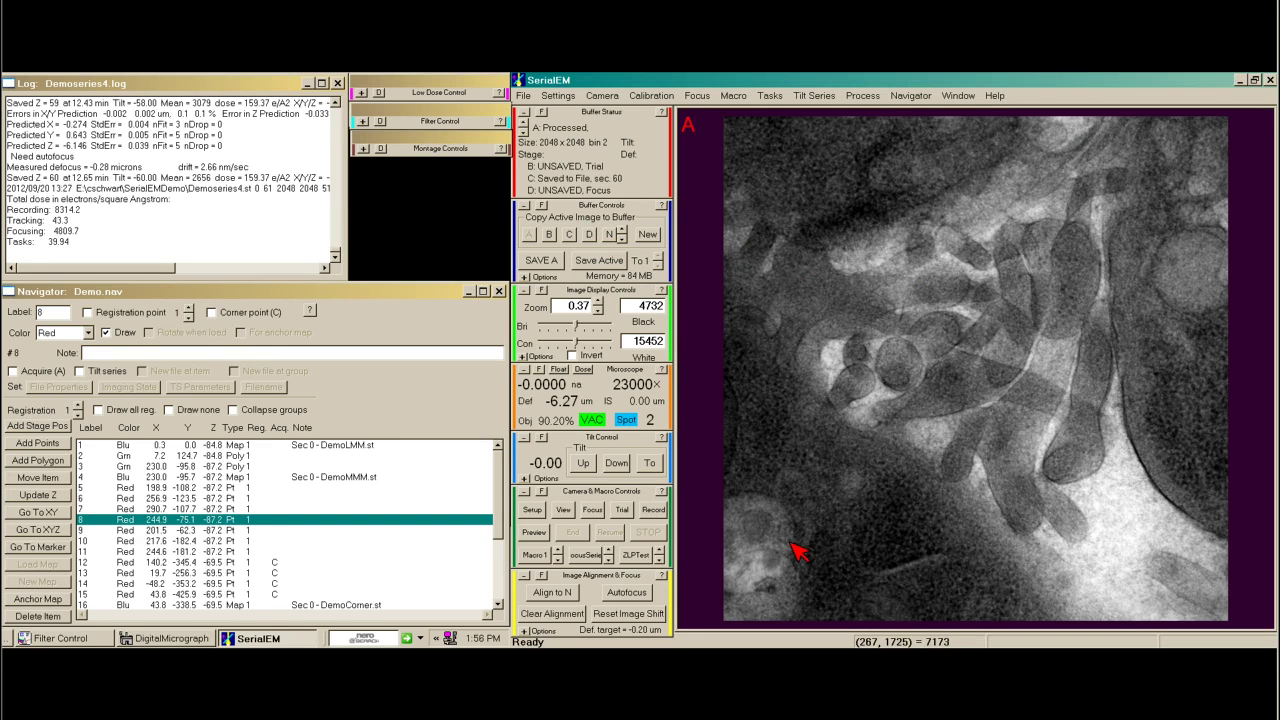
# Step: Take a new trial image and align it to the reference in buffer N
pyautogui.click(624, 512)
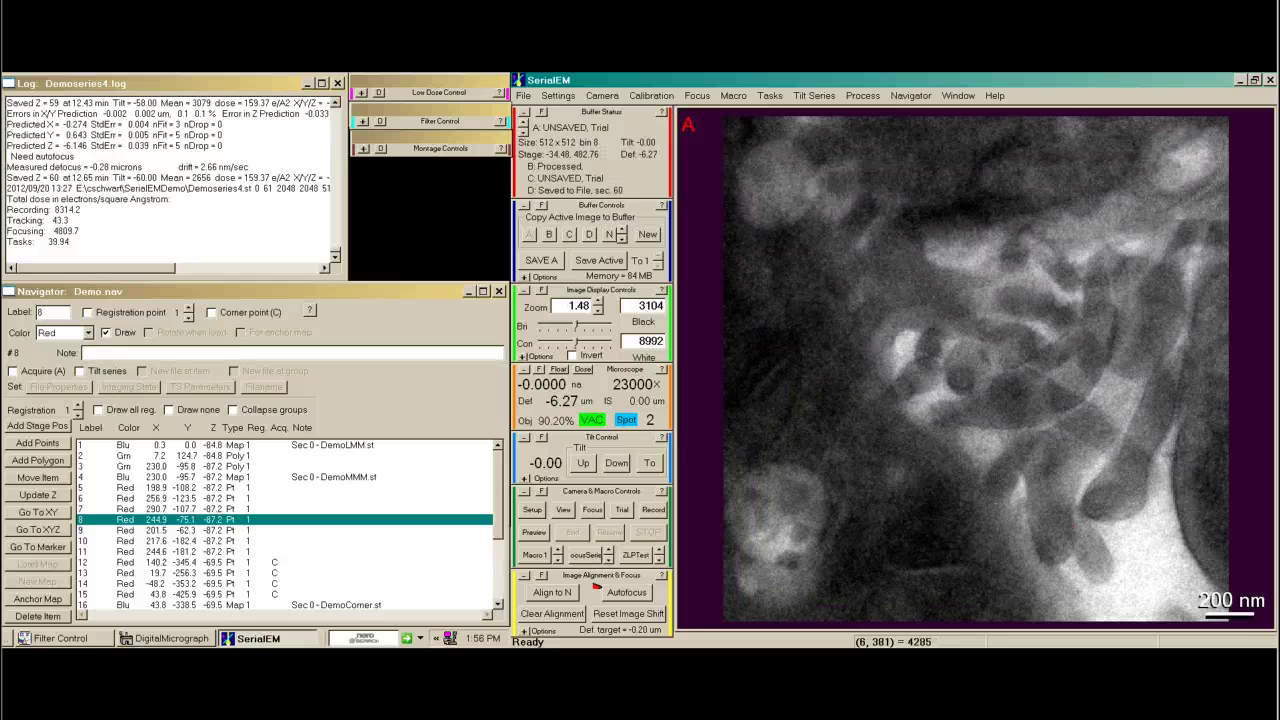
pyautogui.click(556, 593)
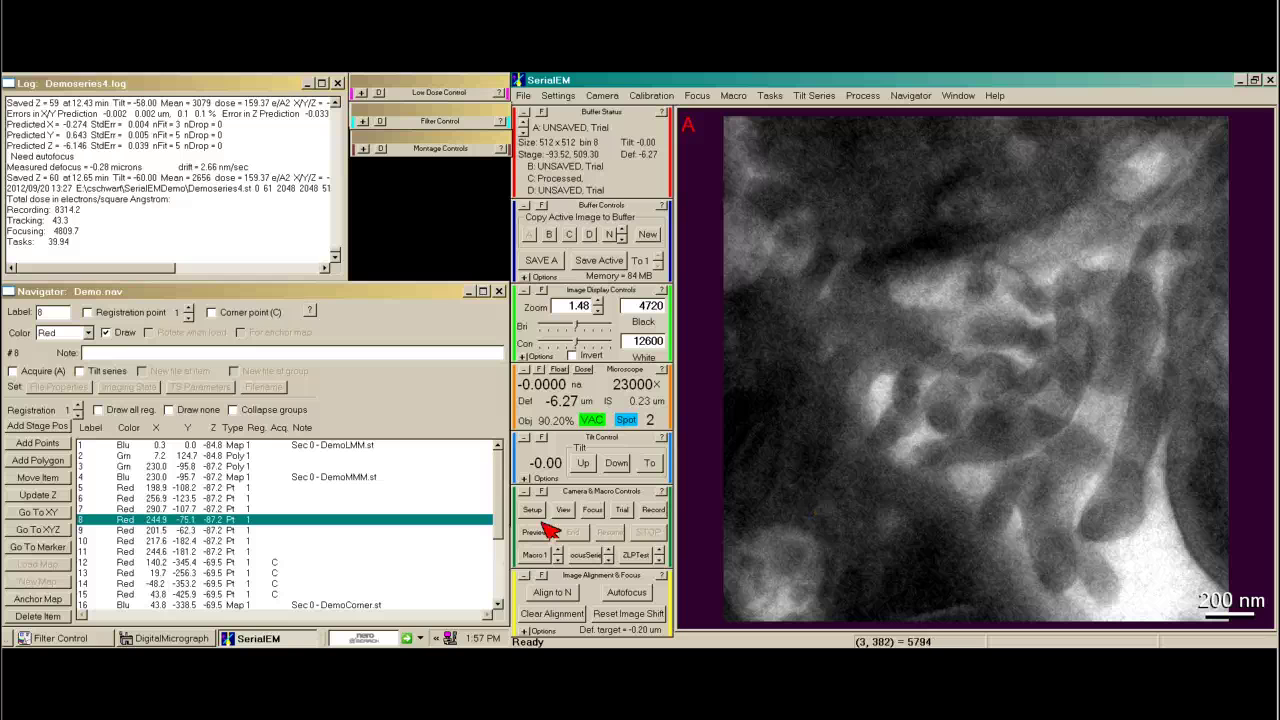
pyautogui.click(566, 594)
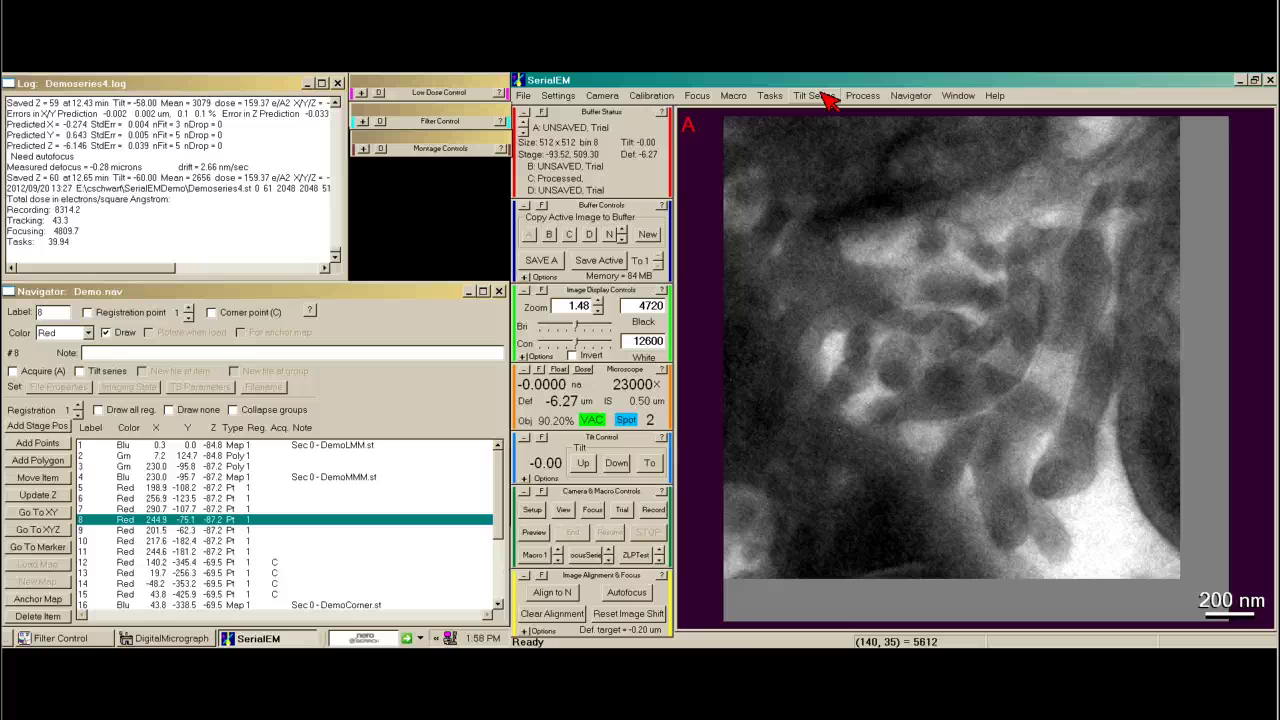
# Step: Set the tilt series base increment to 1, postpone the series, and acquire a Record image
pyautogui.click(772, 96)
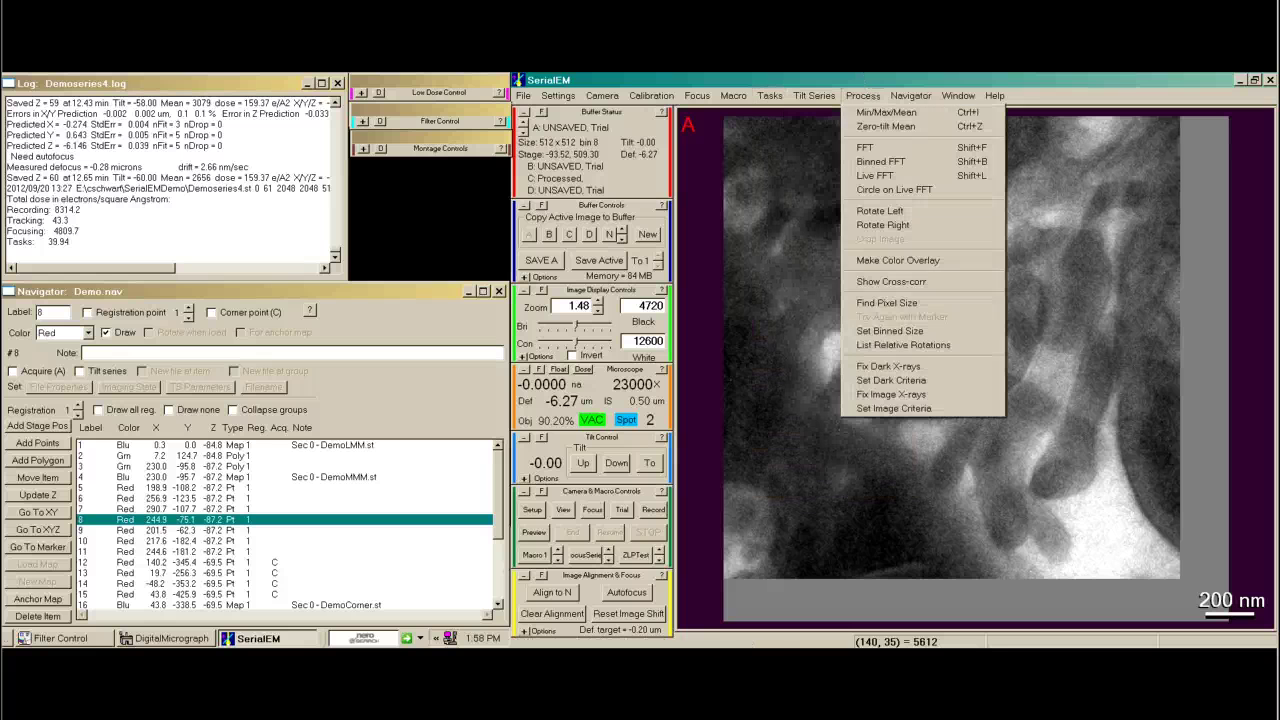
pyautogui.click(814, 96)
pyautogui.click(814, 96)
pyautogui.click(826, 114)
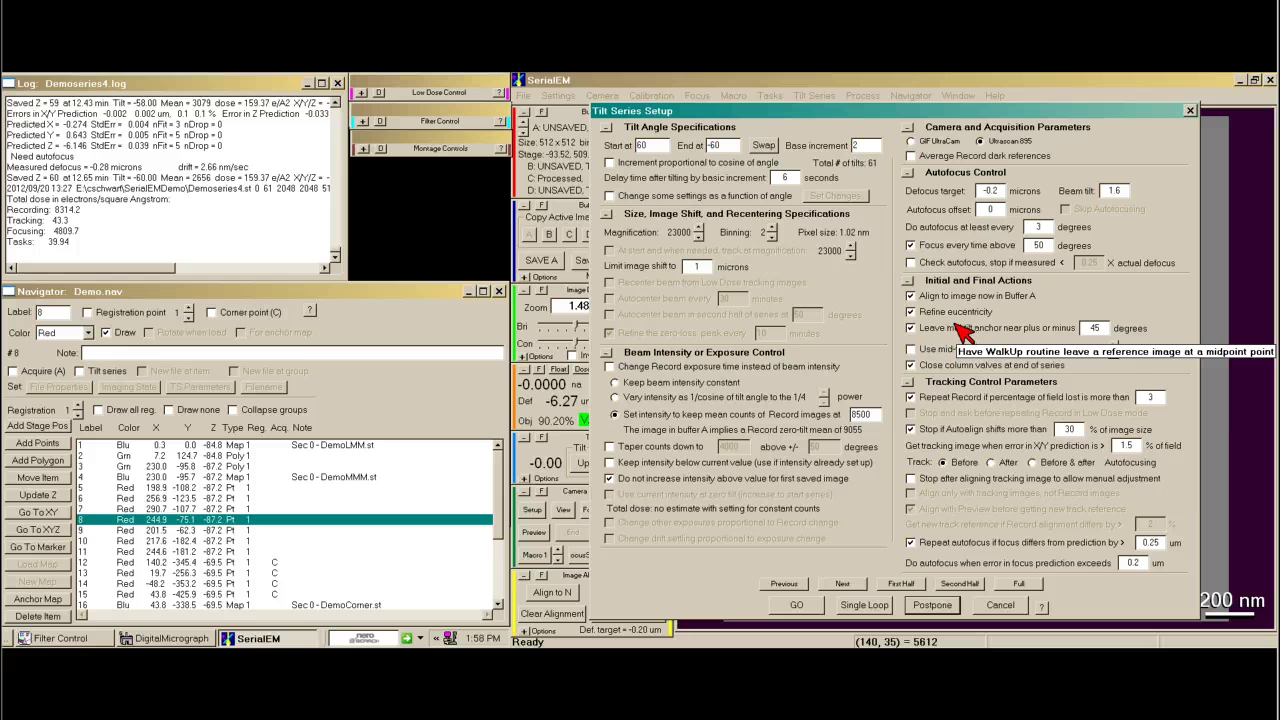
pyautogui.doubleClick(855, 145)
pyautogui.write('1')
pyautogui.click(795, 180)
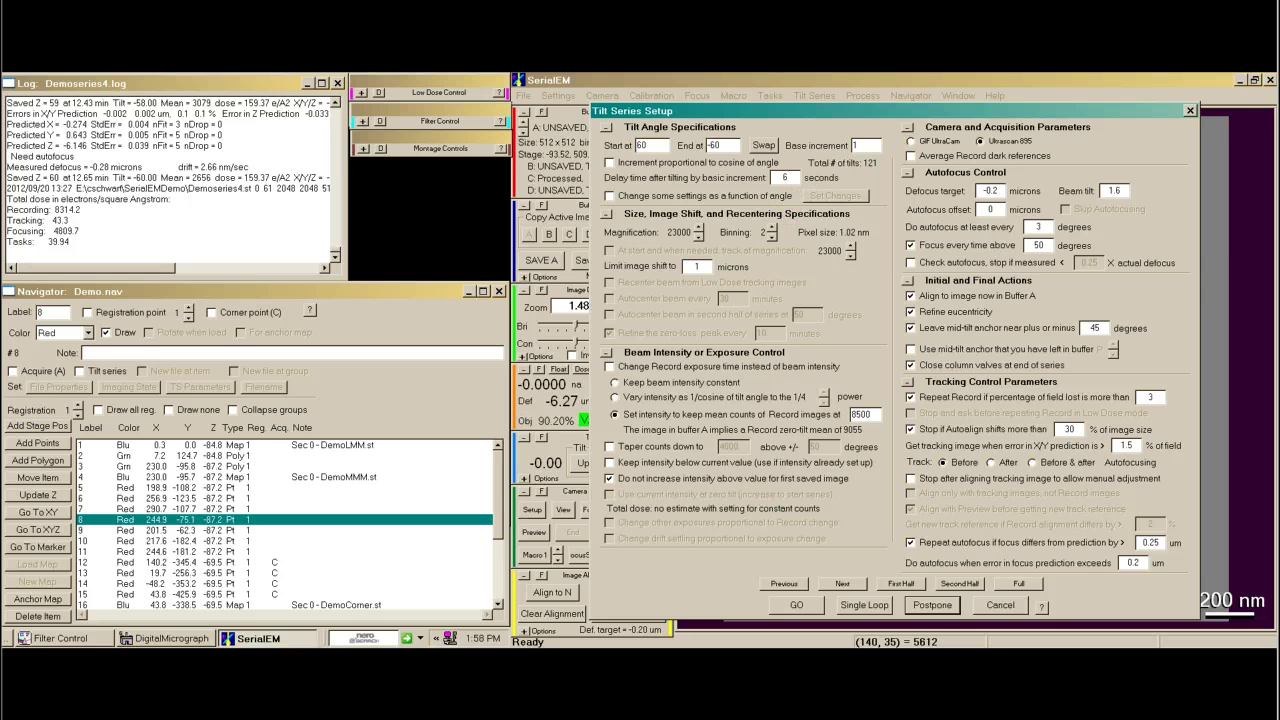
pyautogui.click(930, 605)
pyautogui.click(656, 510)
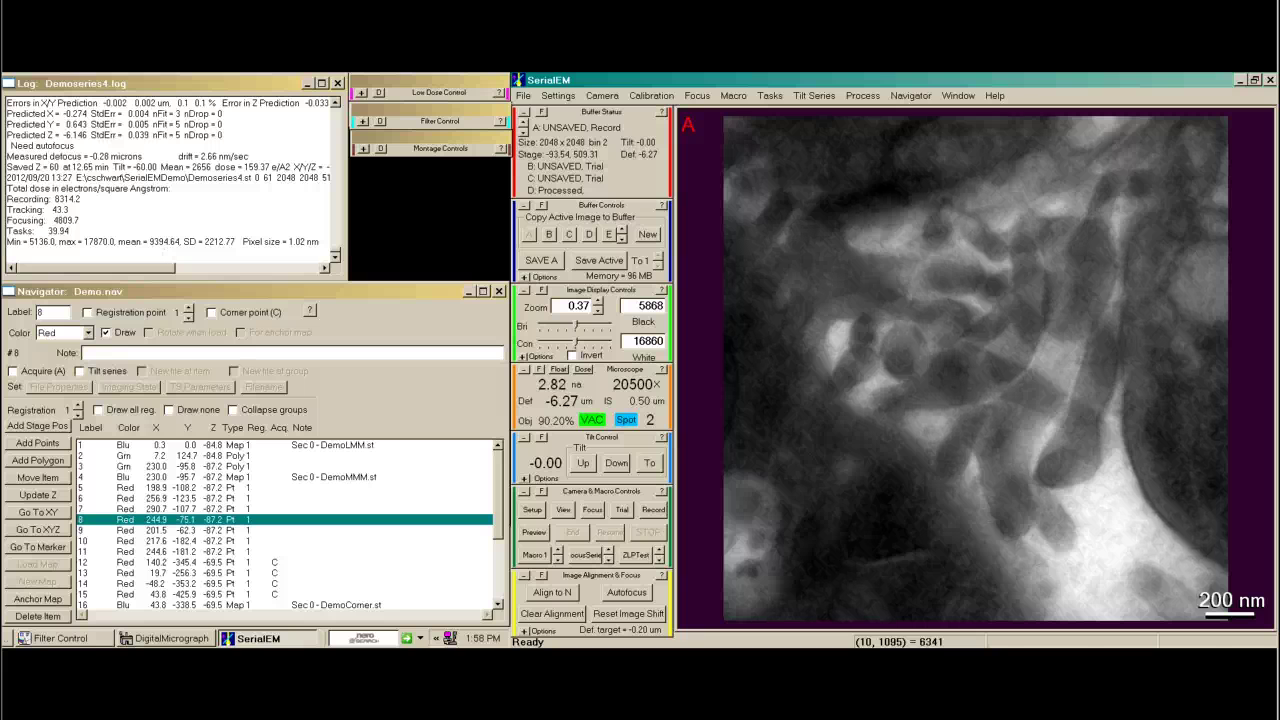
# Step: Acquire a second Record image at 23000x, moving the first into buffer B
pyautogui.click(653, 510)
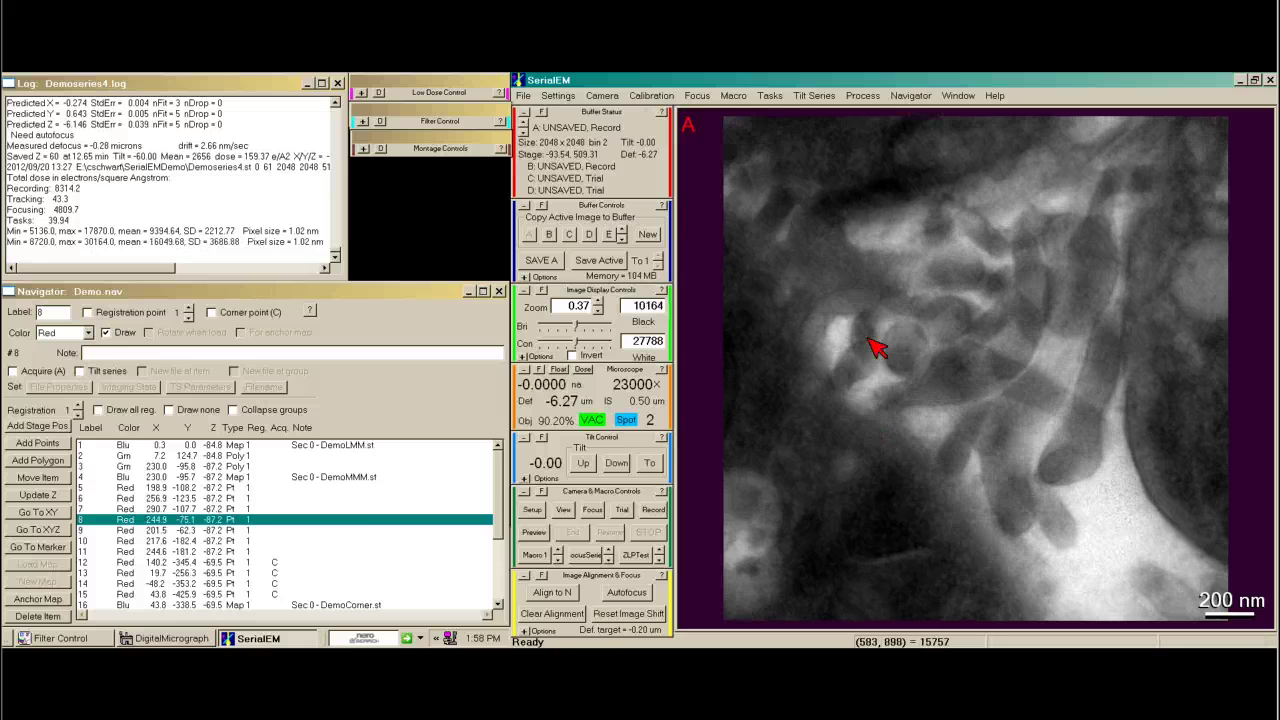
# Step: Enable keep intensity below current value, start the tilt series, and accept file properties
pyautogui.click(813, 95)
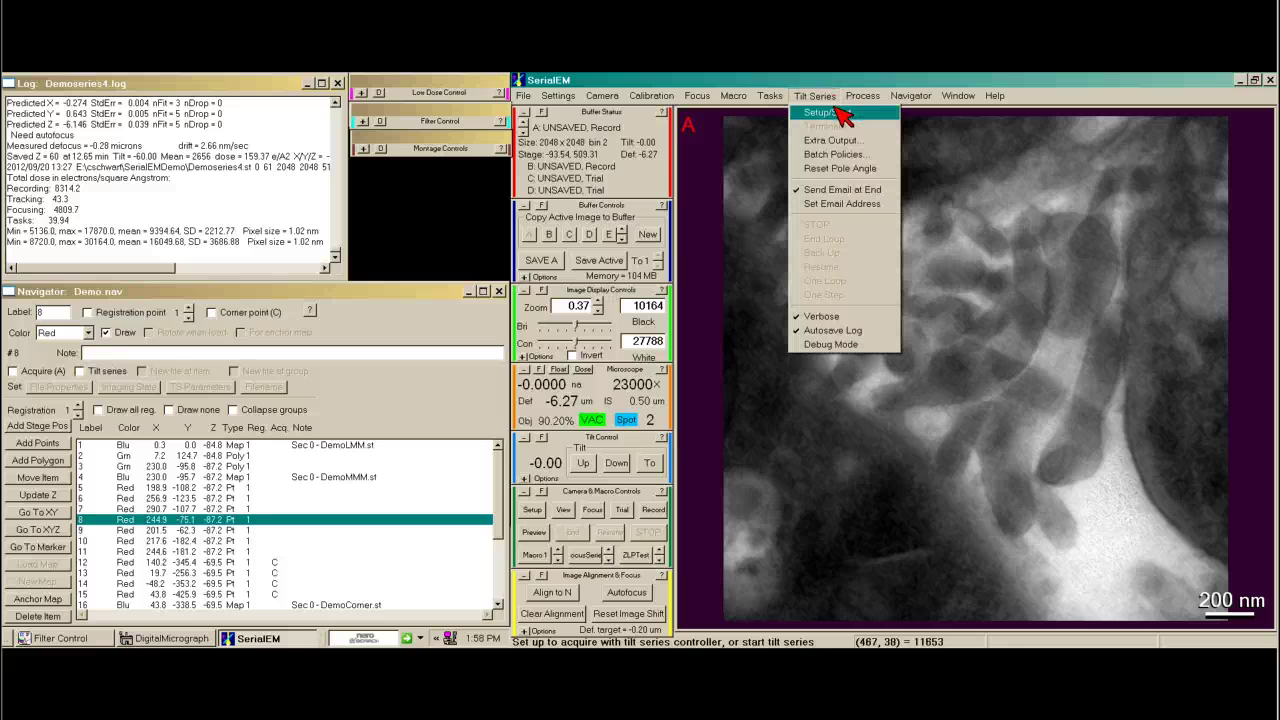
pyautogui.click(838, 104)
pyautogui.click(665, 464)
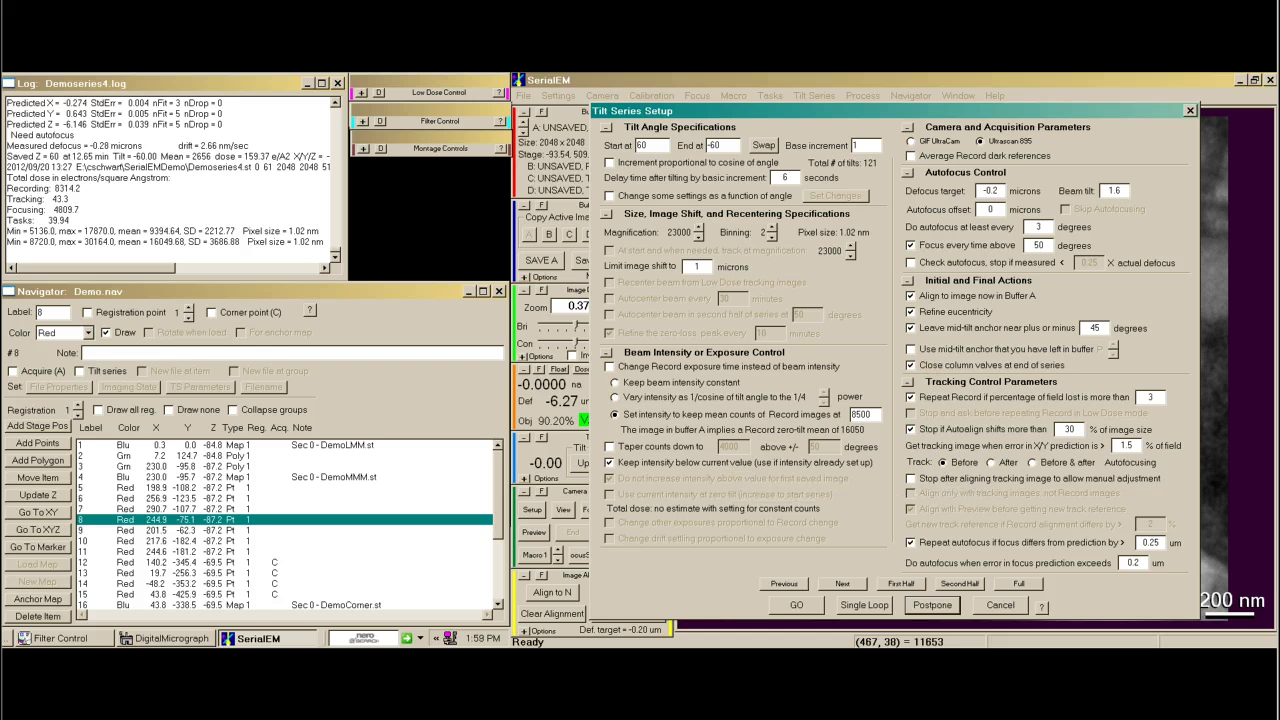
pyautogui.click(796, 605)
pyautogui.click(830, 566)
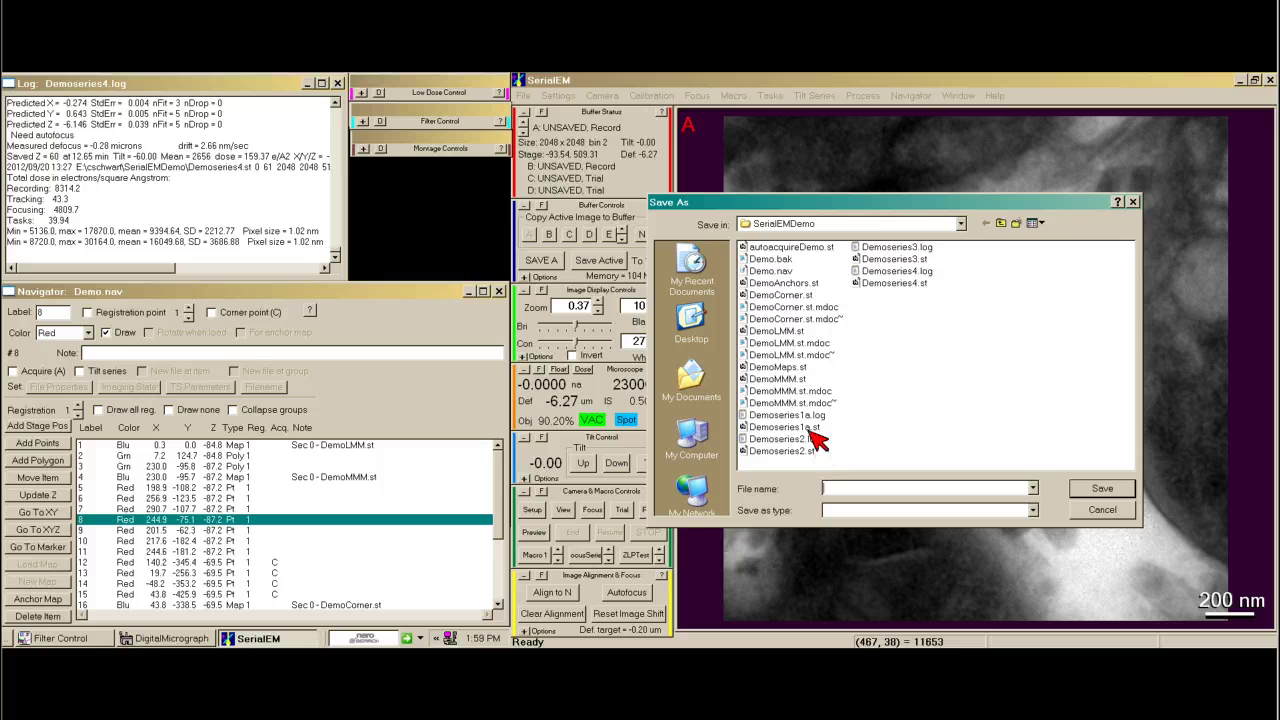
# Step: Begin renaming the output file from Demoseries1a.st toward 1b, then cancel the Save As dialog
pyautogui.click(808, 428)
pyautogui.click(882, 489)
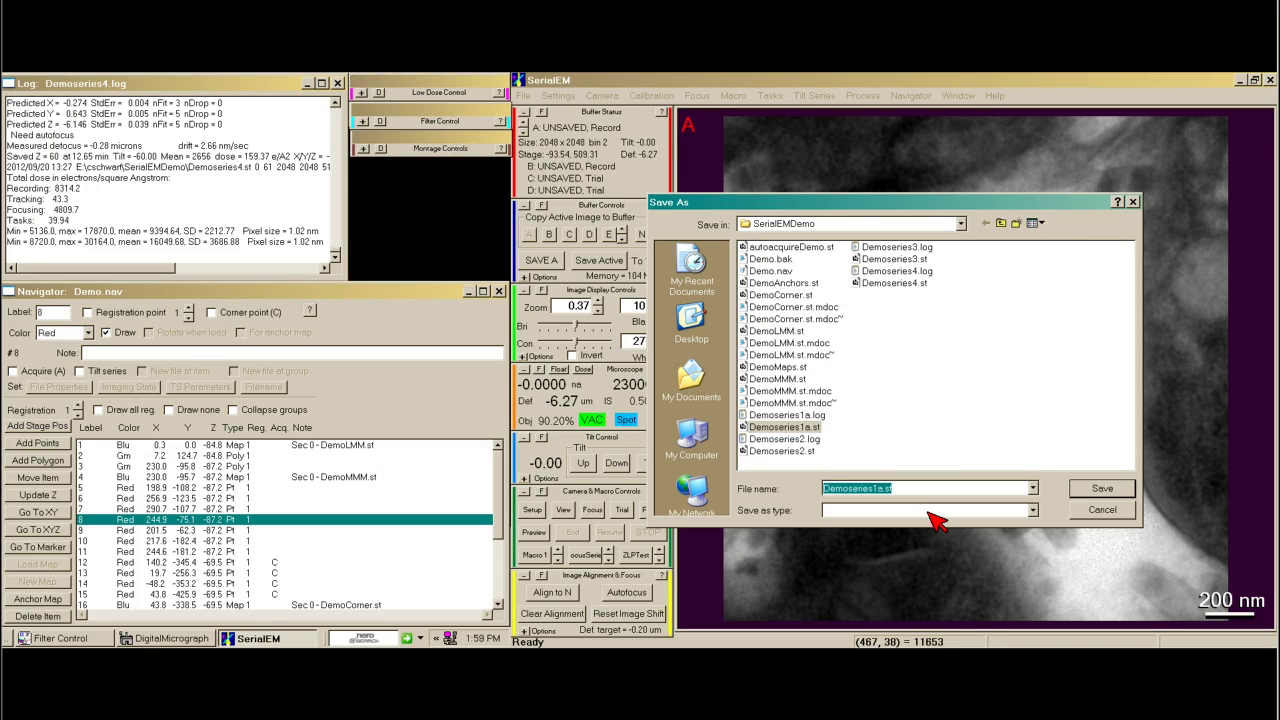
pyautogui.press('Left')
pyautogui.press('Left')
pyautogui.press('Left')
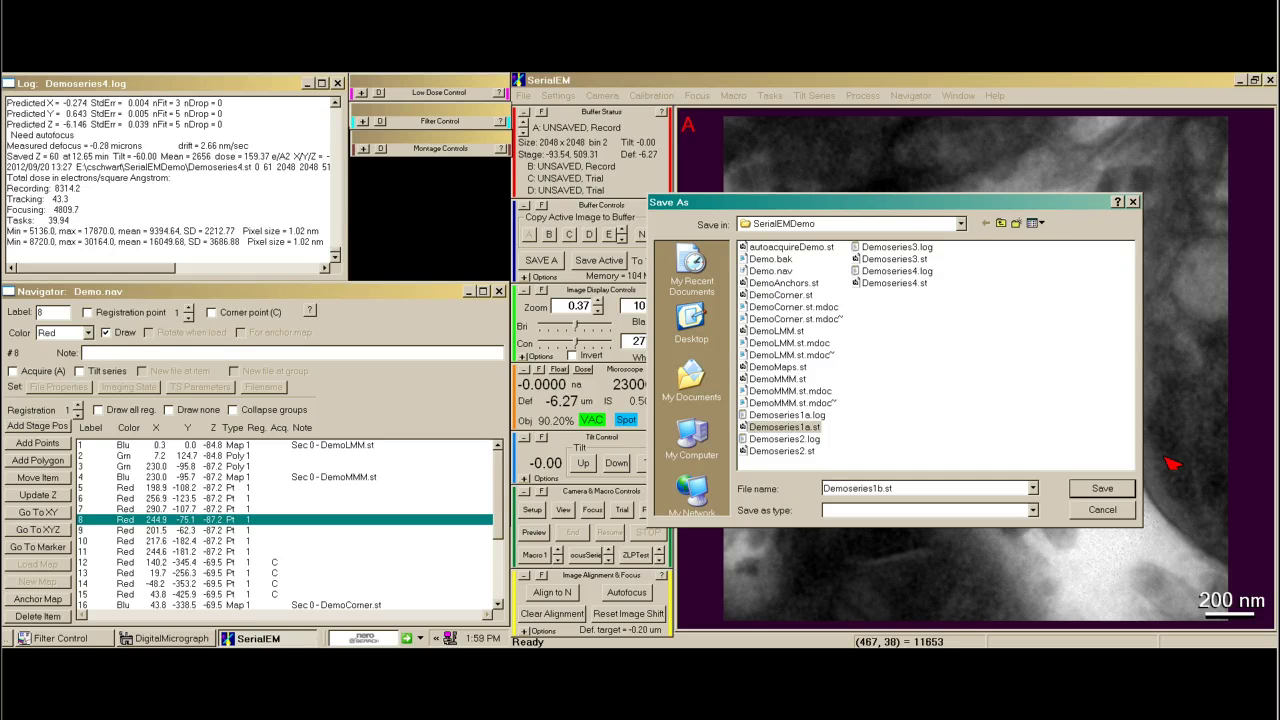
pyautogui.write('b')
pyautogui.click(1106, 512)
# Step: Close the old Log window, saving it, and open a fresh empty Log window
pyautogui.click(337, 83)
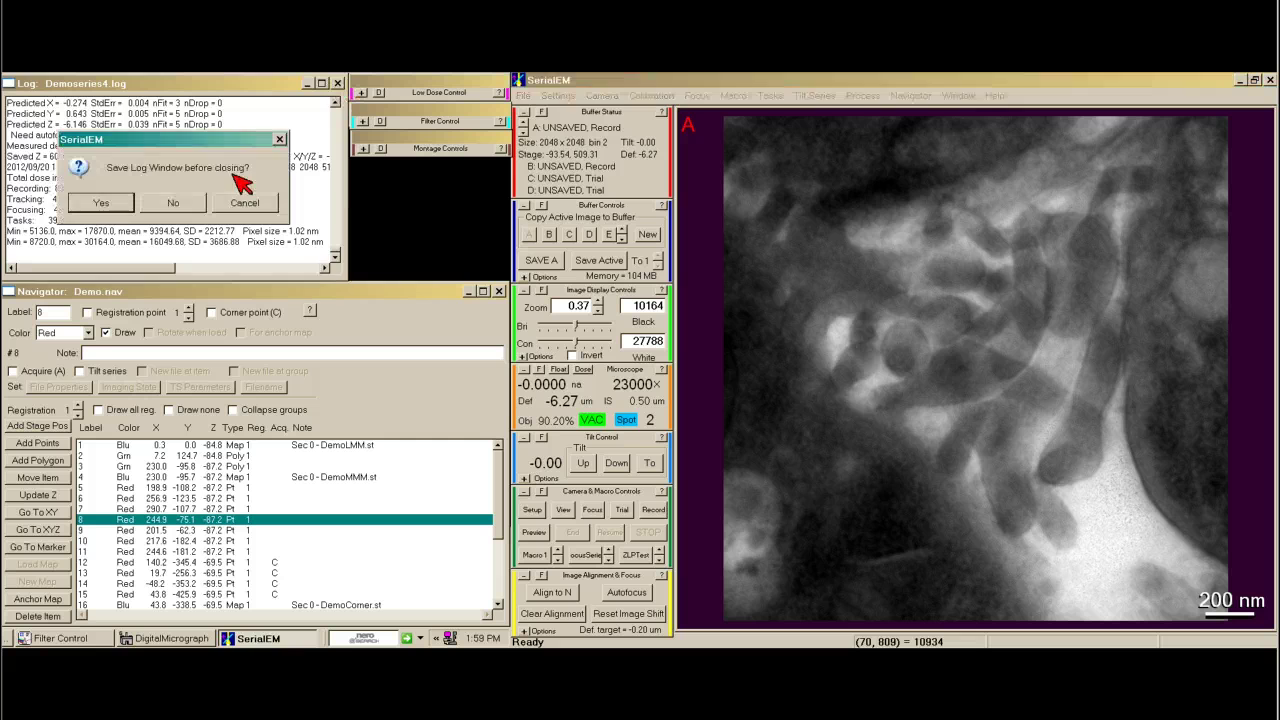
pyautogui.click(130, 205)
pyautogui.click(523, 96)
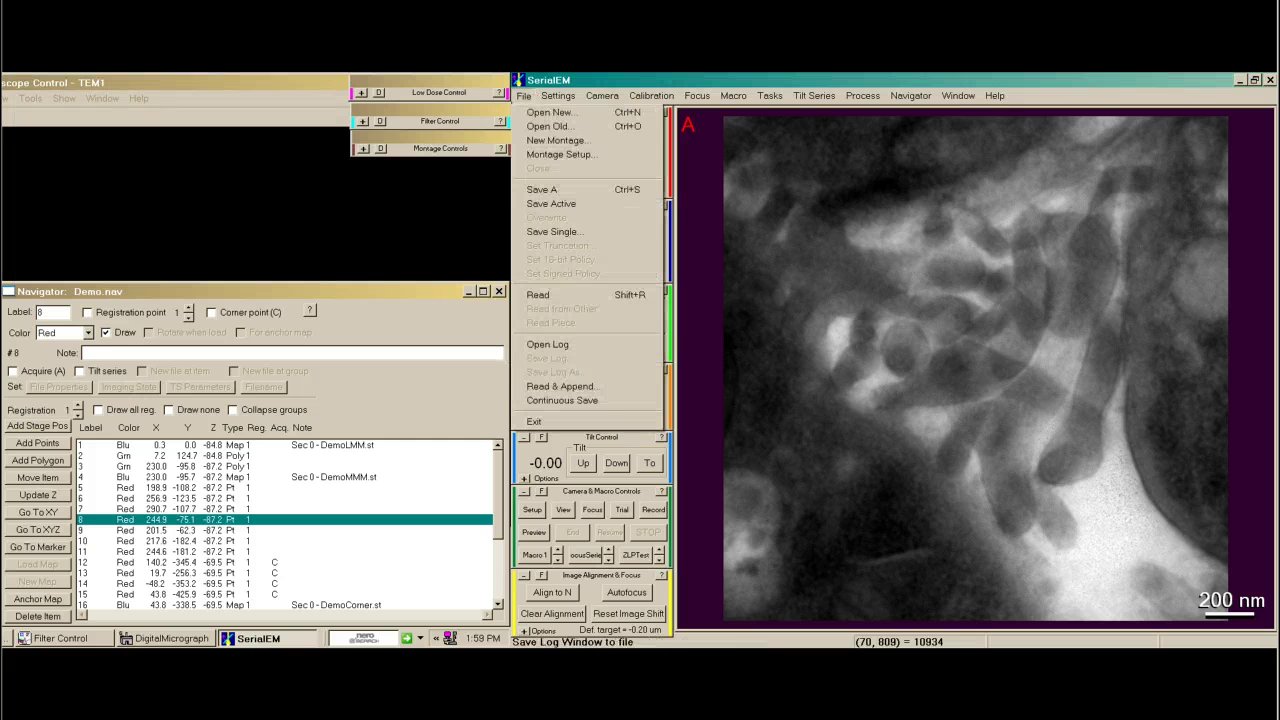
pyautogui.click(545, 345)
# Step: Start the tilt series from its setup and accept the output file properties
pyautogui.click(814, 96)
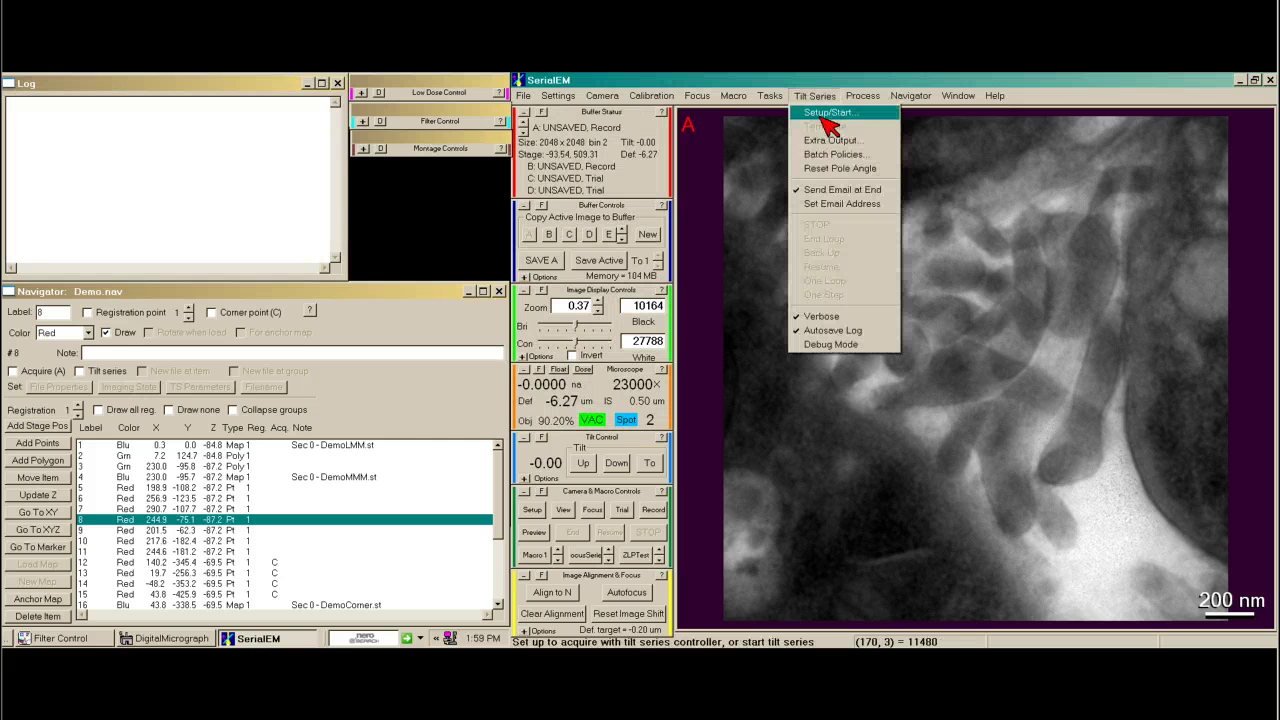
pyautogui.click(828, 112)
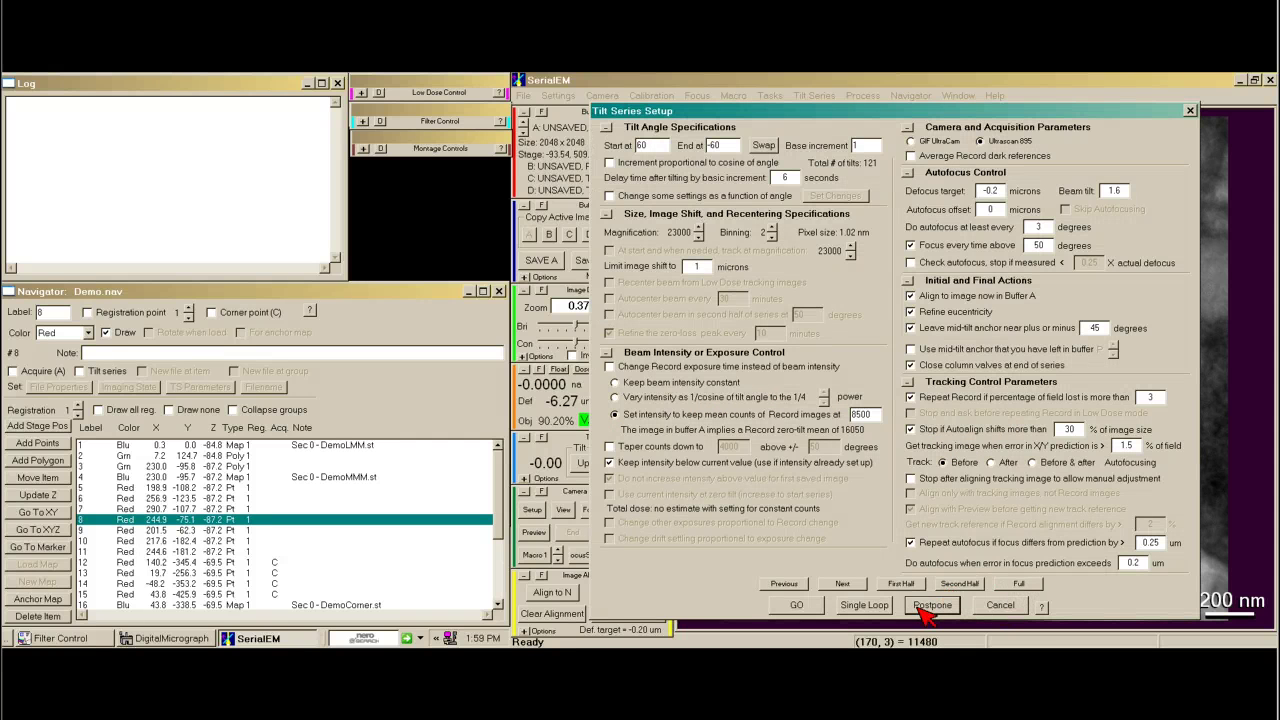
pyautogui.click(816, 604)
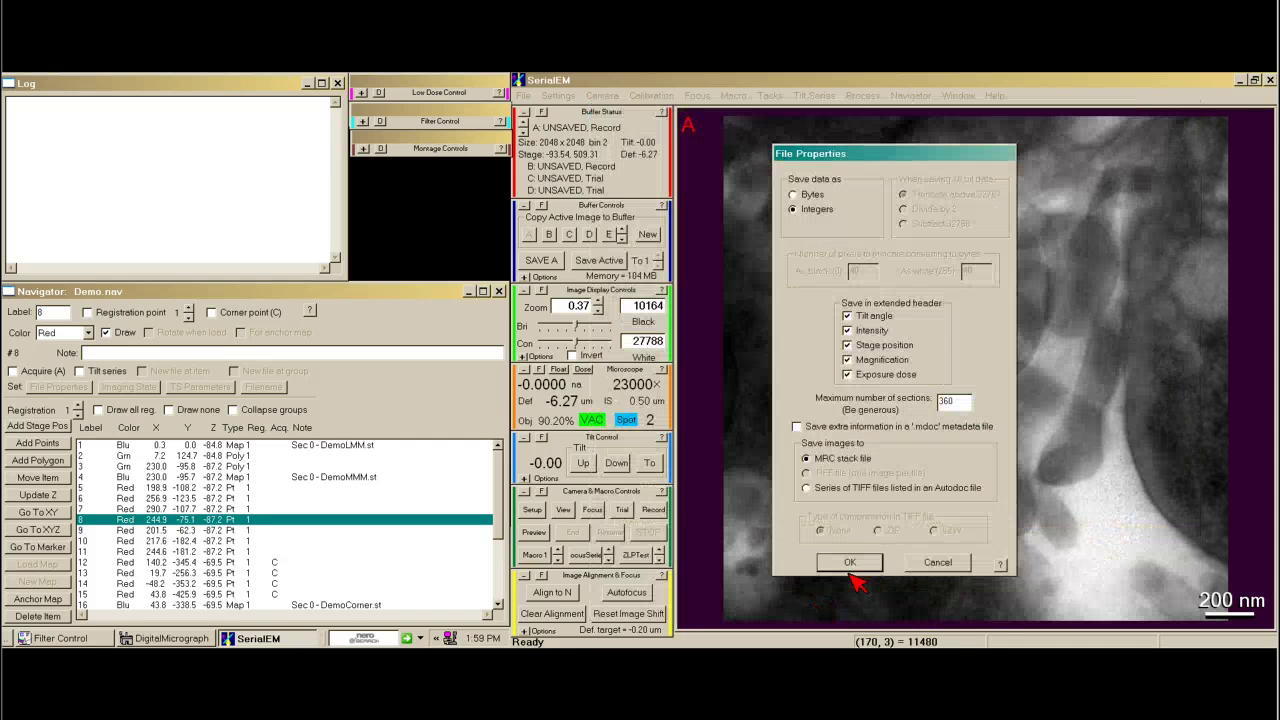
pyautogui.click(852, 578)
# Step: Name the output file Demoseries1b.st and save it to begin acquiring
pyautogui.click(795, 427)
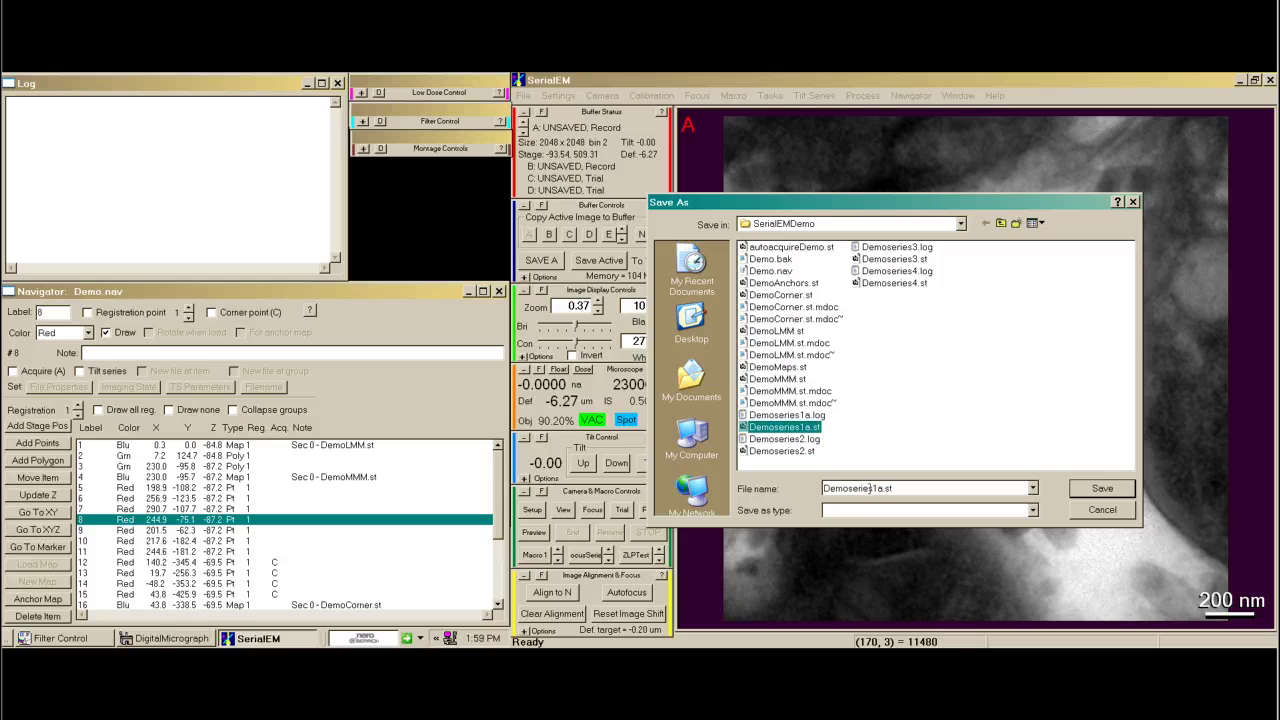
pyautogui.click(881, 488)
pyautogui.press('BackSpace')
pyautogui.write('b')
pyautogui.click(1122, 492)
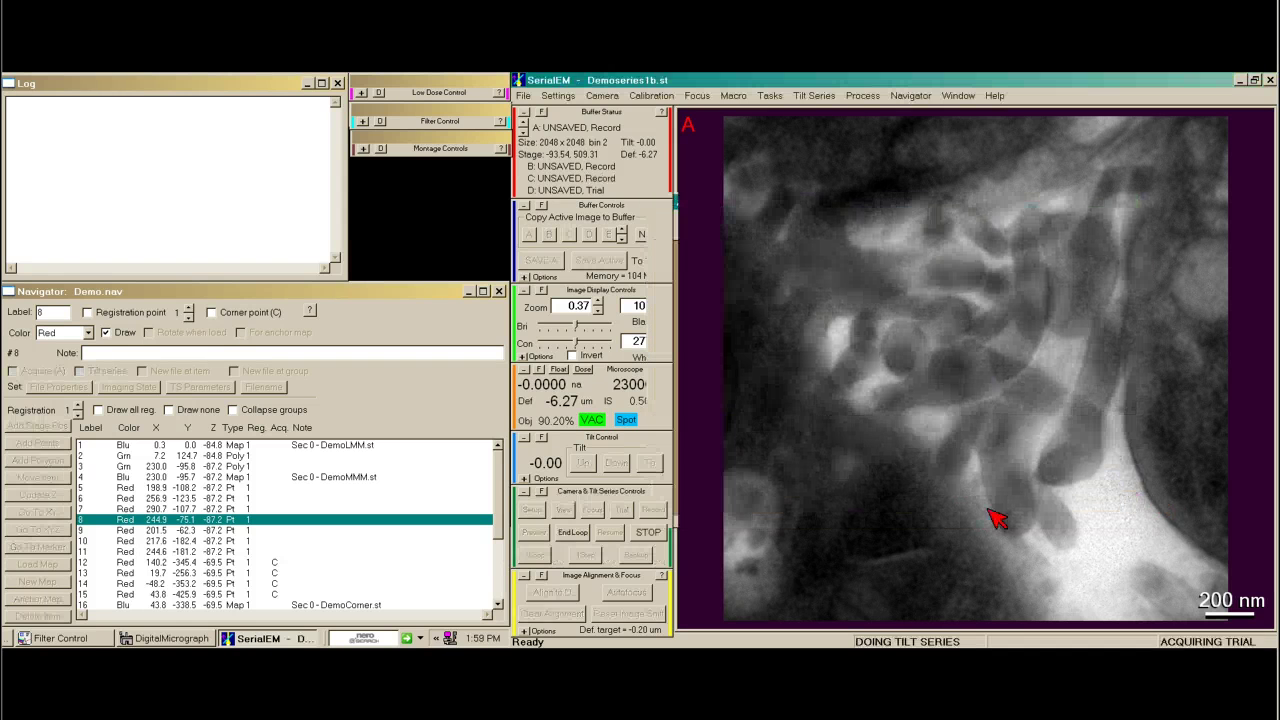